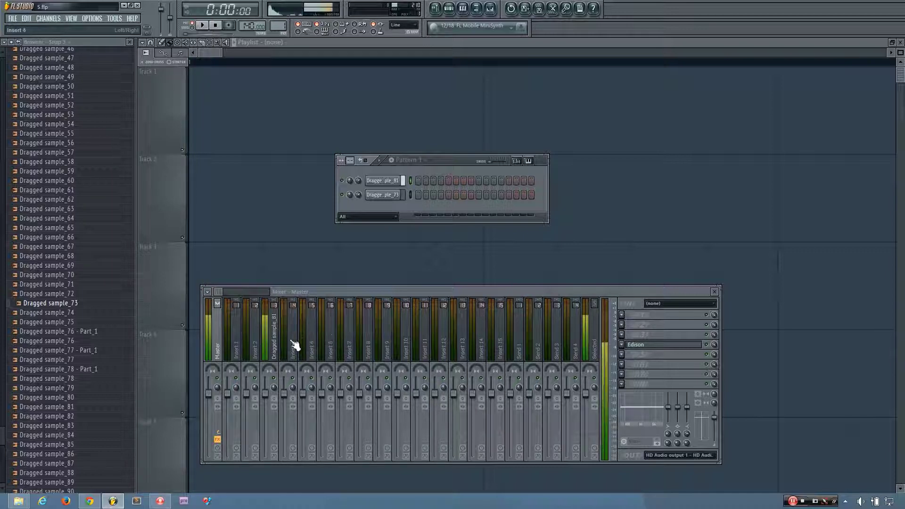
Load Fruity Parametric EQ 2 into the first effect slot of the Dragged sample_81 mixer track and move its window toward the centre.
left_click(274, 335)
left_click(622, 315)
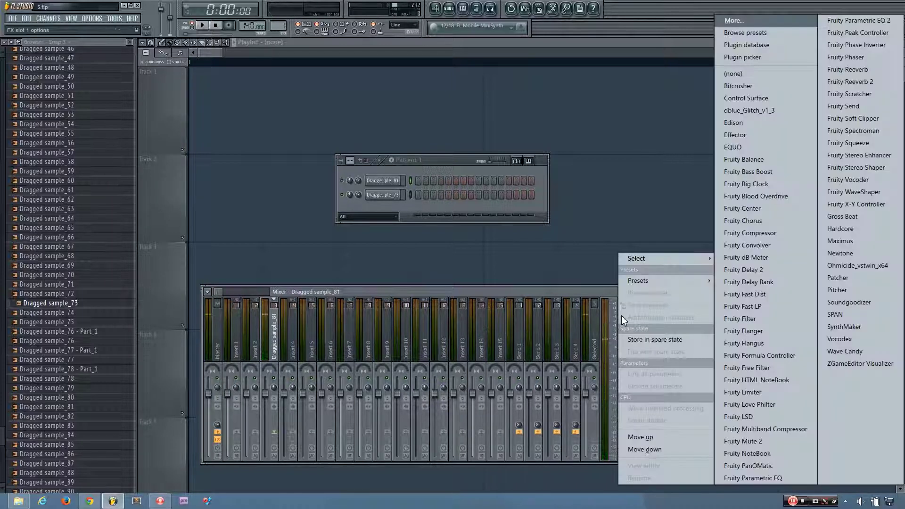
left_click(859, 22)
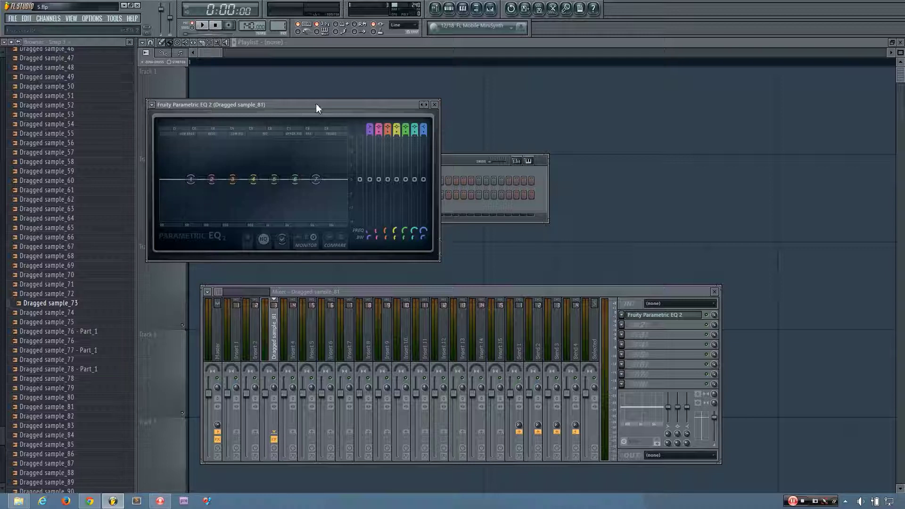
left_click_drag(334, 107, 424, 148)
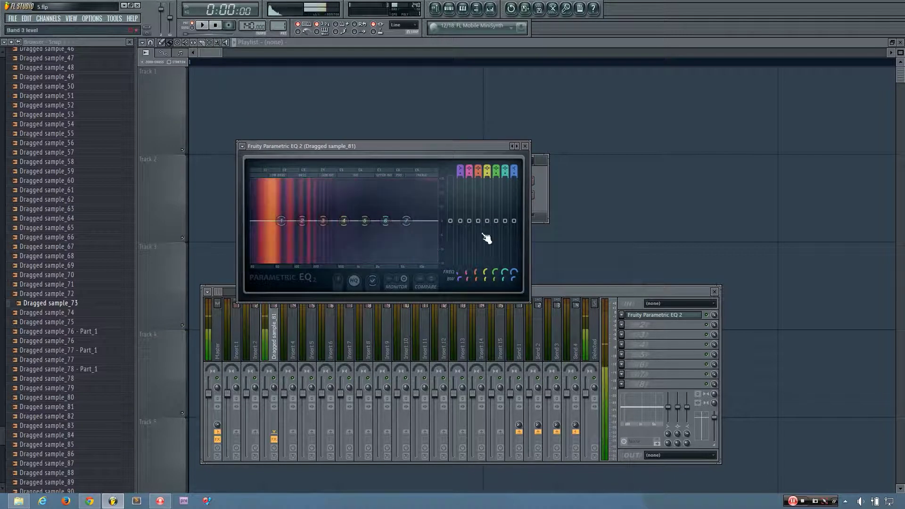
Narrow EQ band 4 to 0% bandwidth, place it at 176 Hz, and audition the sample with the band flat and boosted.
left_click_drag(487, 280, 487, 302)
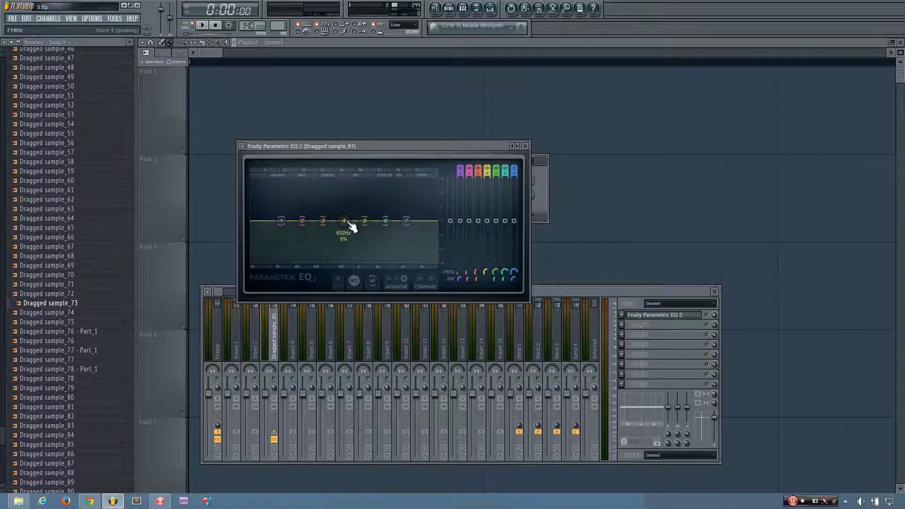
left_click_drag(351, 227, 309, 192)
left_click(487, 220)
key("q")
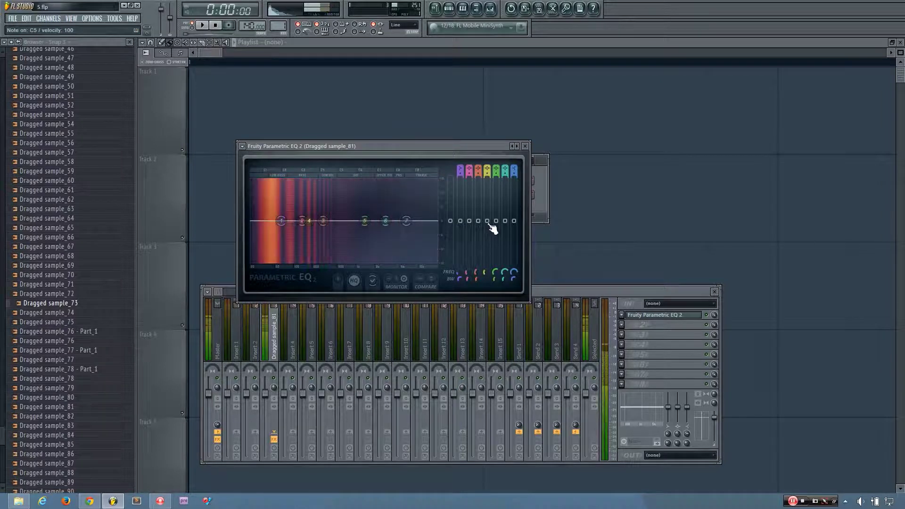
left_click_drag(491, 225, 487, 192)
key("q")
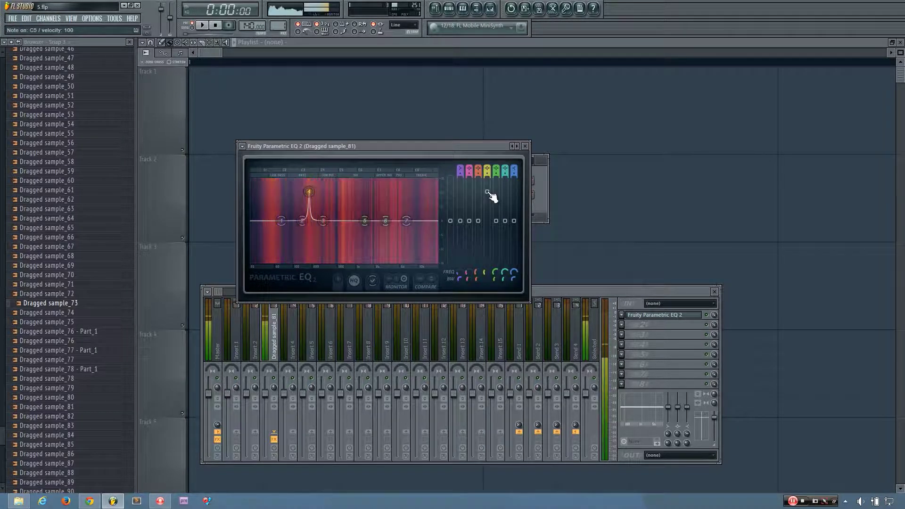
Try cutting EQ band 4 by about 5.5 dB at 176 Hz, audition the sample, and reset the band's level to zero.
left_click_drag(489, 197, 487, 234)
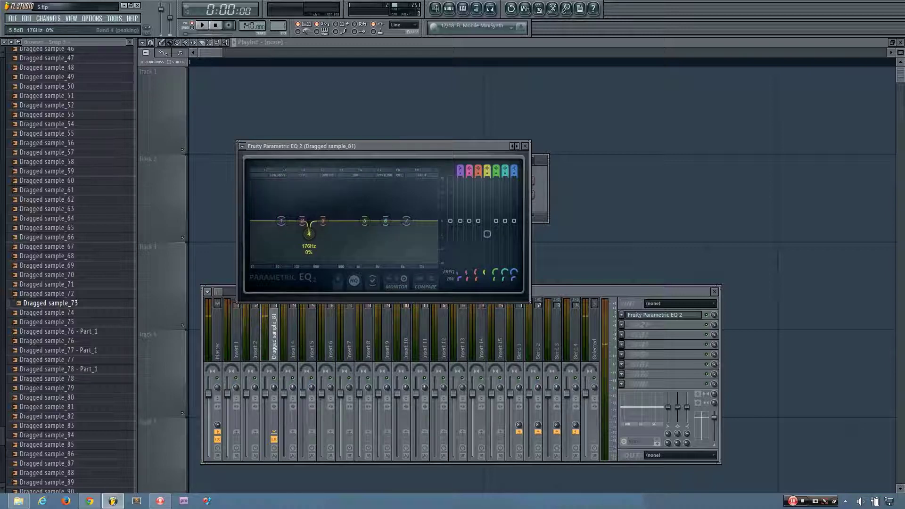
key("q")
key("q")
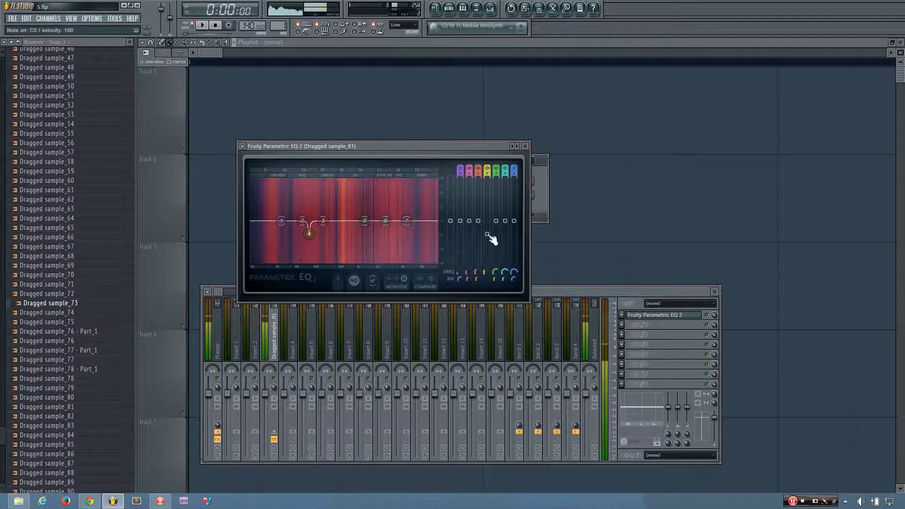
left_click(489, 236, "alt")
key("q")
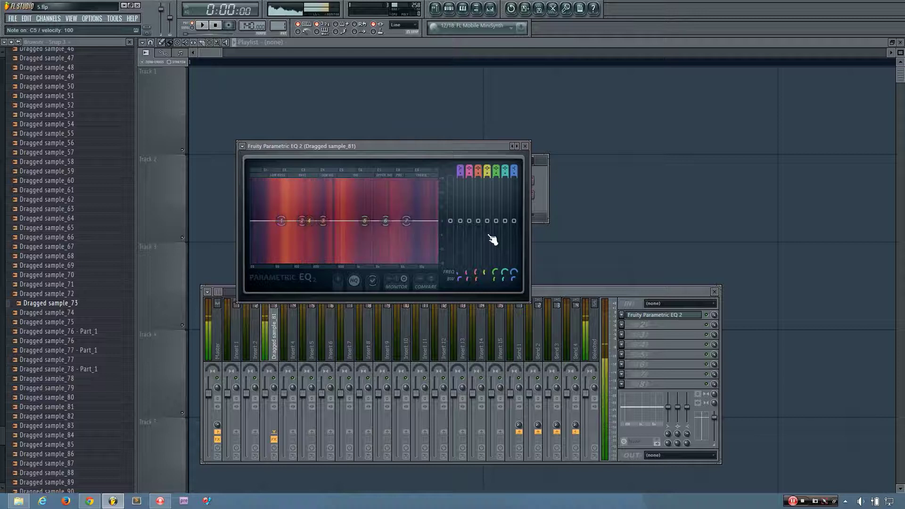
Compare the sample's sound by repeatedly cutting EQ band 4 by about 5 dB and resetting it to 0 dB.
left_click_drag(489, 221, 489, 235)
key("q")
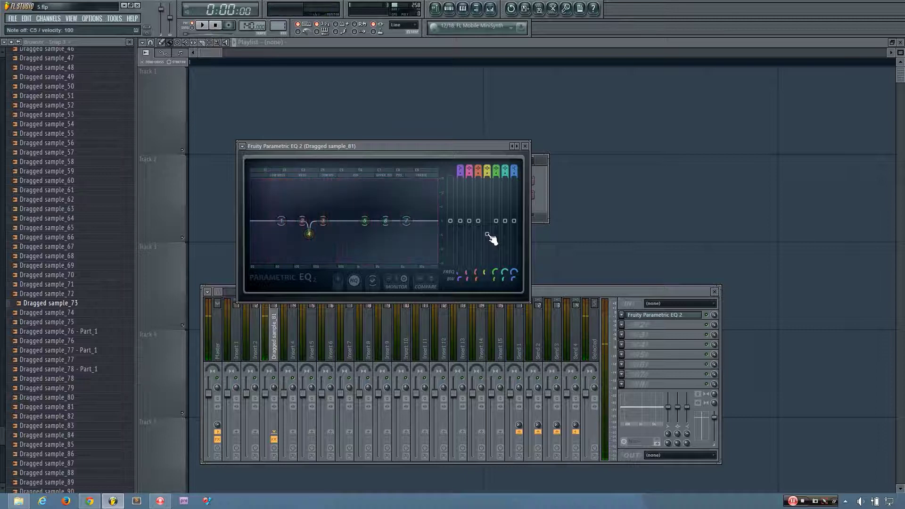
key("q")
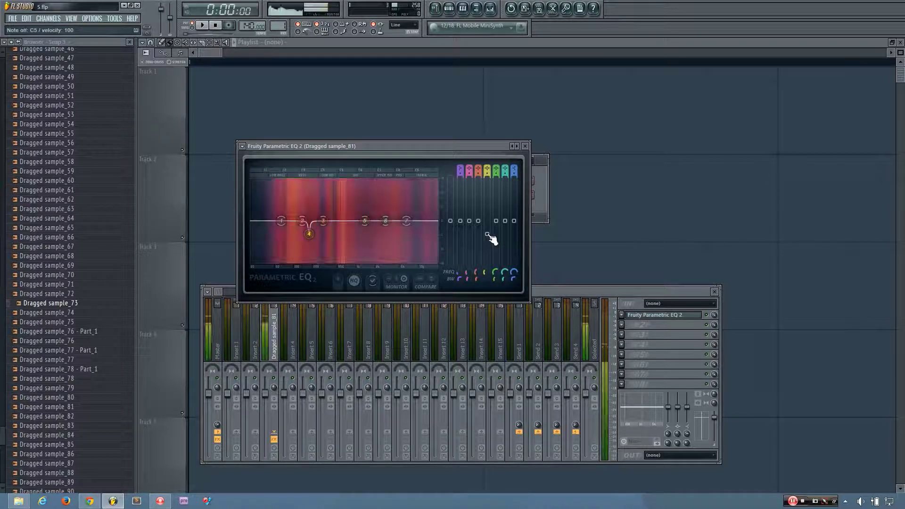
left_click(488, 234, "alt")
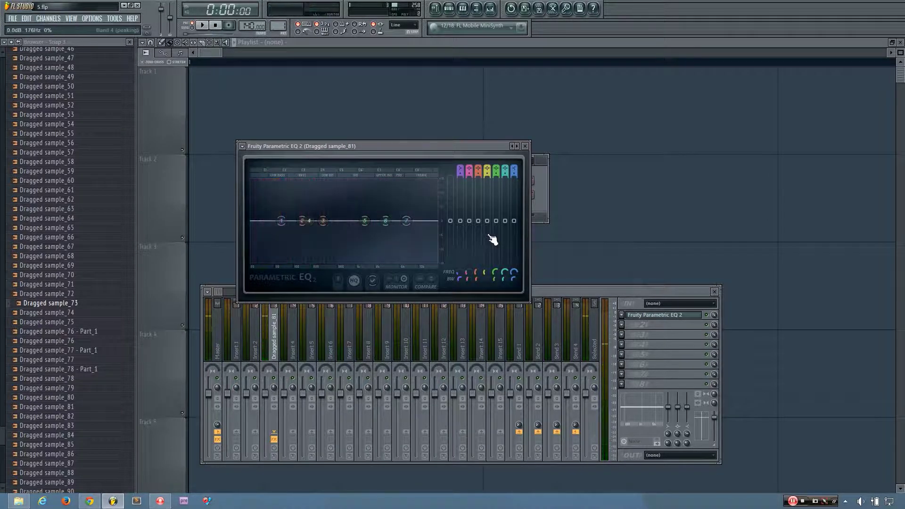
key("q")
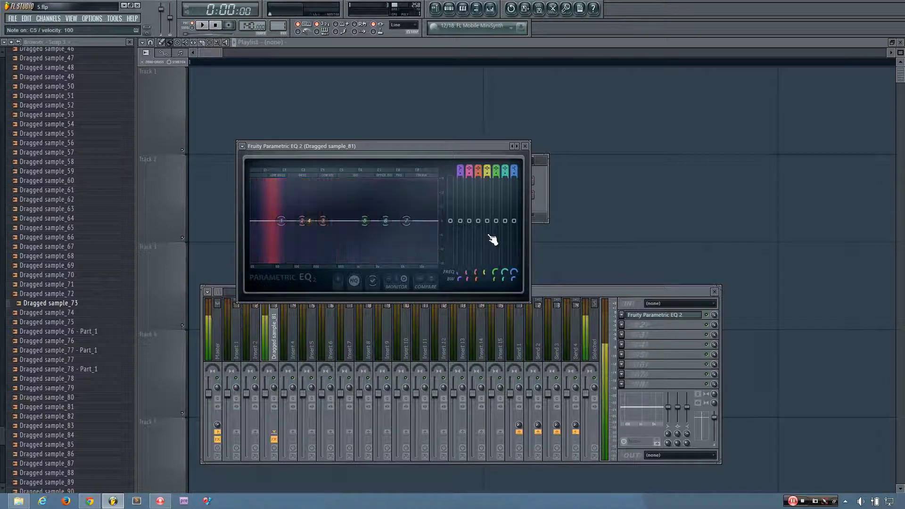
left_click_drag(487, 221, 487, 233)
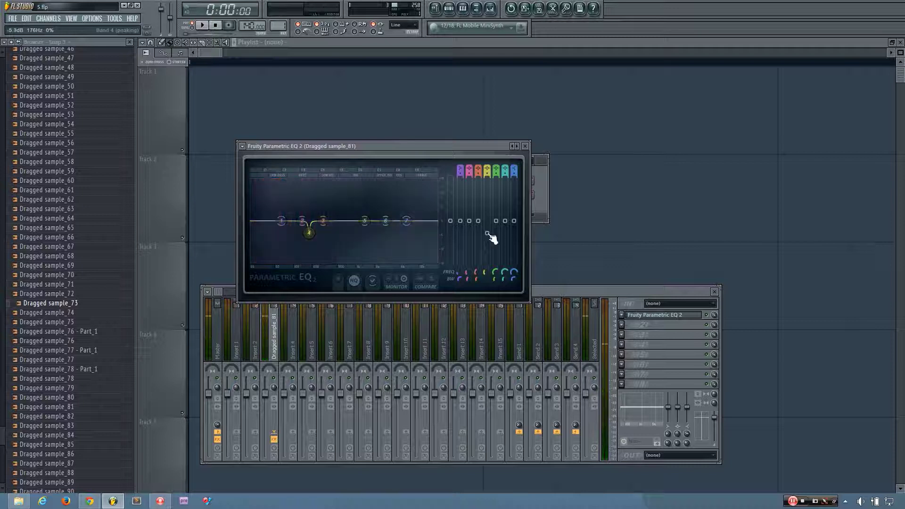
left_click(489, 239, "alt")
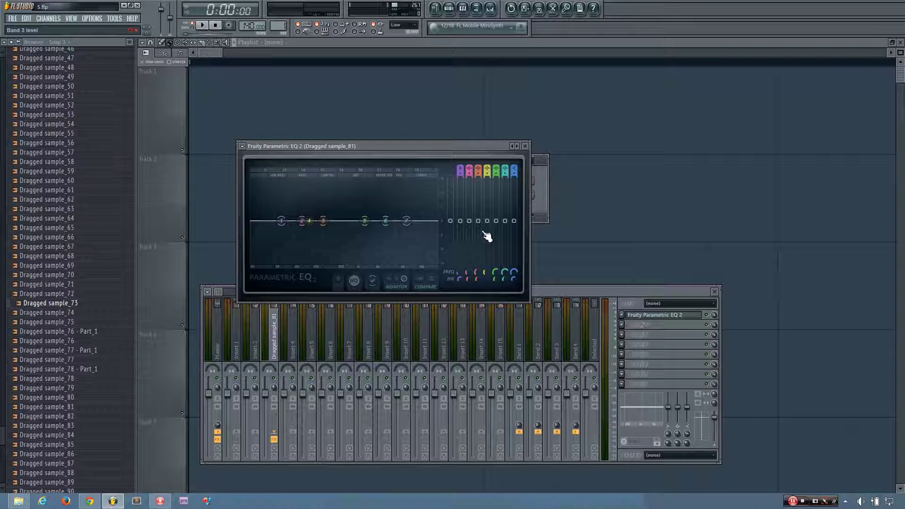
Narrow EQ band 3 and boost it strongly at about 173 Hz while auditioning the sample.
key("q")
left_click_drag(323, 221, 336, 217)
mouse_move(477, 278)
left_mouse_down()
mouse_move(478, 302)
mouse_move(477, 288)
left_mouse_up()
mouse_move(336, 217)
left_mouse_down()
mouse_move(349, 190)
mouse_move(347, 203)
mouse_move(349, 192)
mouse_move(307, 187)
mouse_move(324, 191)
mouse_move(316, 188)
mouse_move(329, 220)
left_mouse_up()
key("q")
key("q")
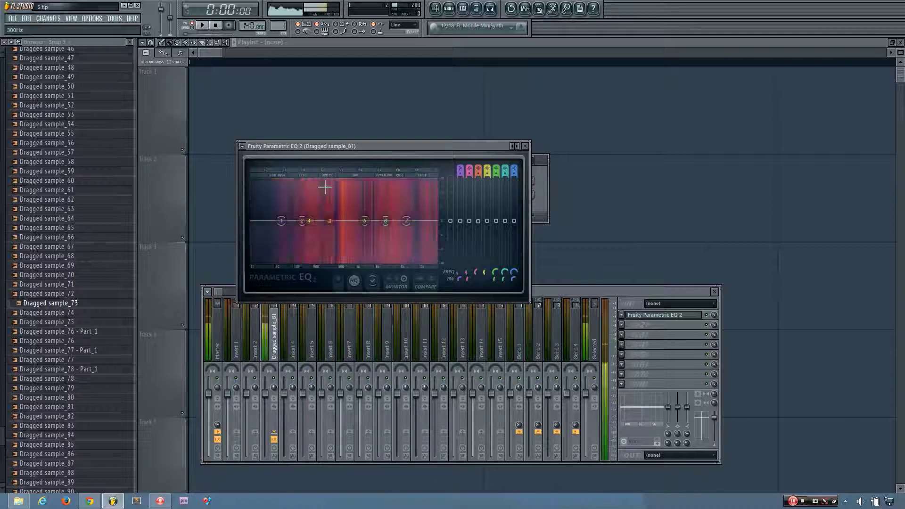
left_click_drag(331, 227, 309, 183)
key("q")
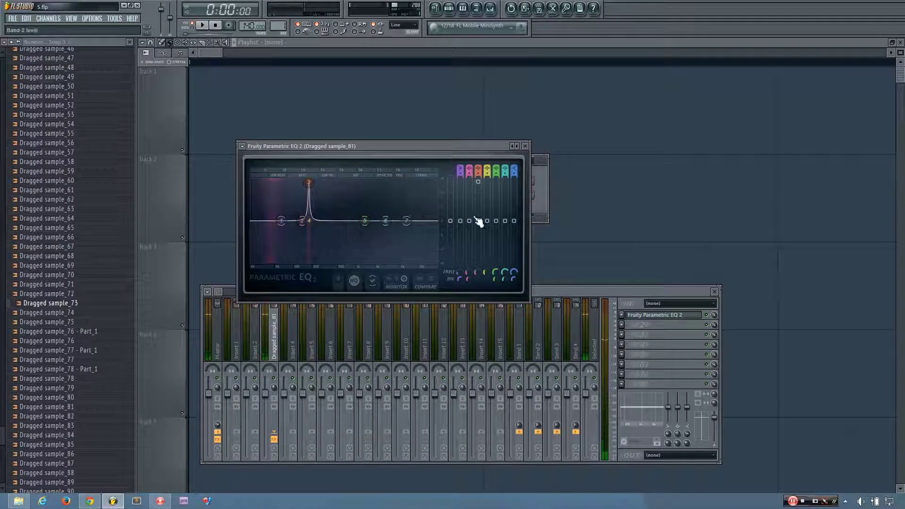
Reset EQ band 3's boost, cut the band to about -6.6 dB at 173 Hz, and audition the sample.
left_click(480, 193, "alt")
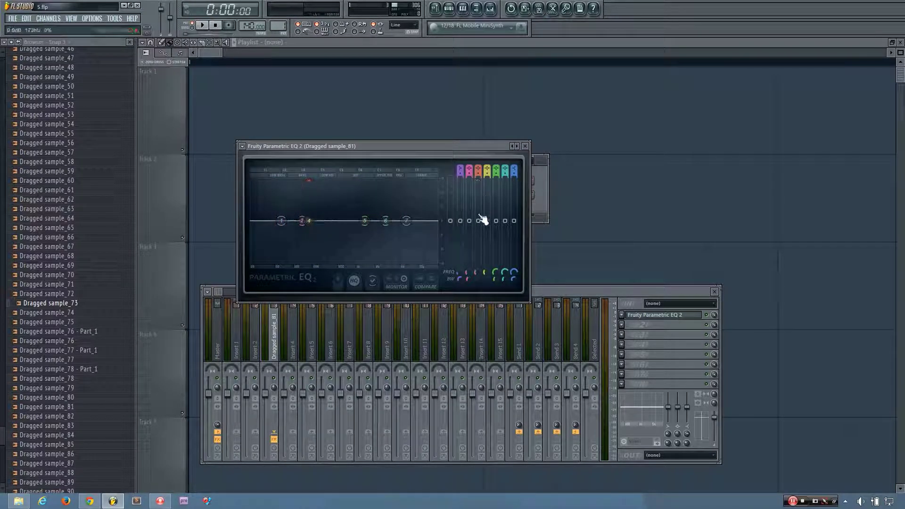
mouse_move(480, 223)
left_mouse_down()
mouse_move(480, 235)
mouse_move(485, 225)
left_mouse_up()
left_click(480, 235, "alt")
key("z")
left_click_drag(482, 226, 478, 236)
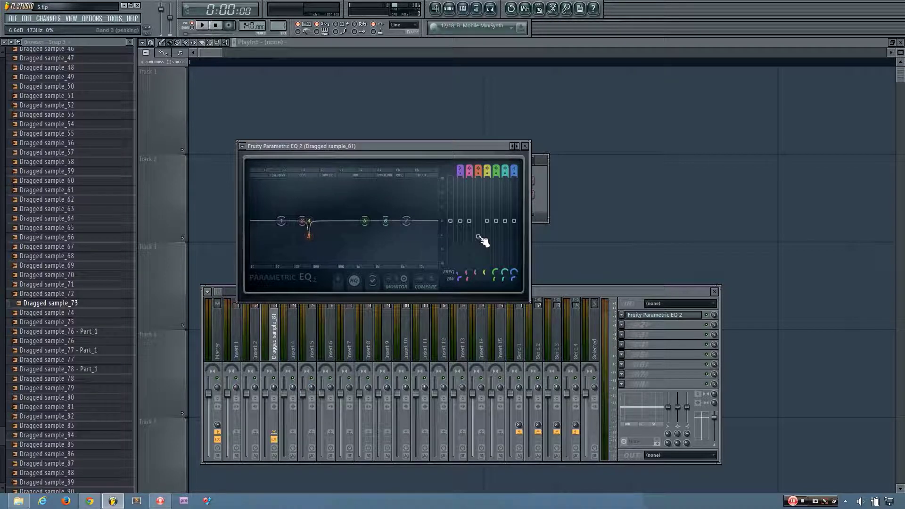
key("q")
key("q")
key("q")
key("q")
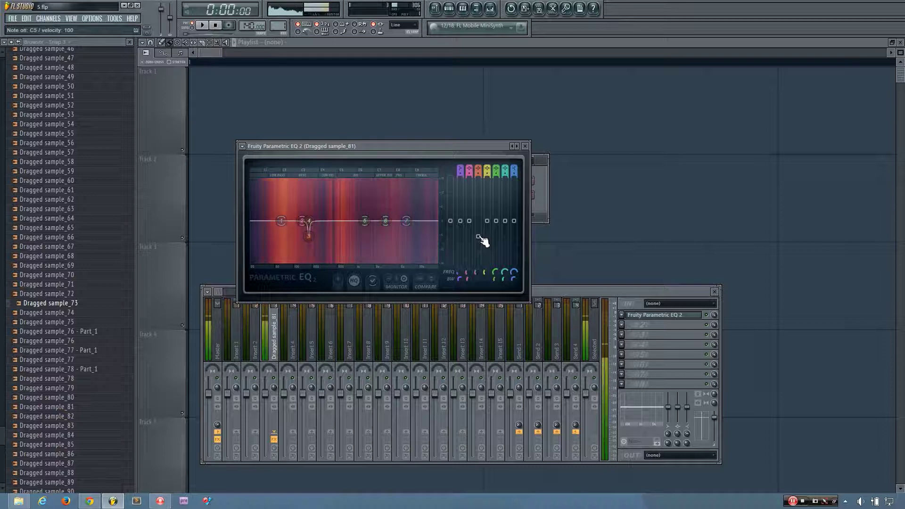
Move EQ band 4 to about 220 Hz, audition it with a strong boost, and bring its level back to zero.
left_click_drag(309, 220, 315, 181)
key("q")
key("q")
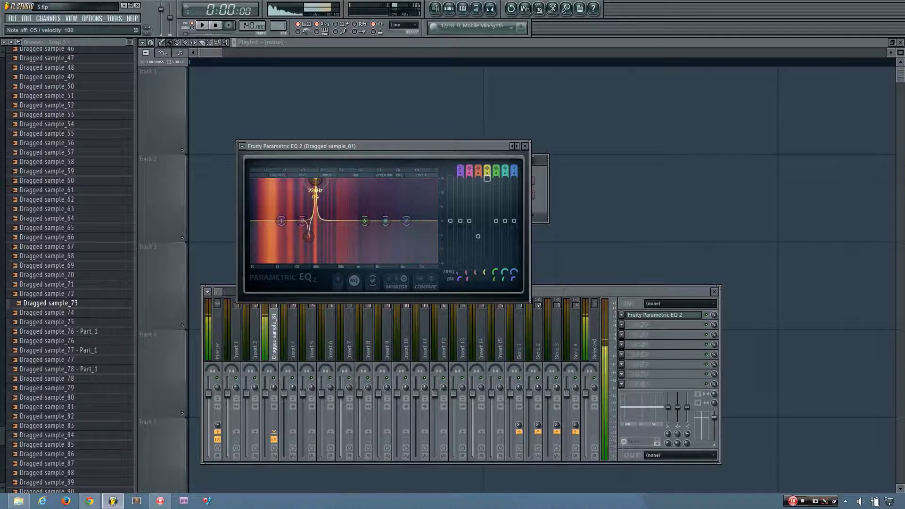
left_click(489, 218)
key("q")
key("q")
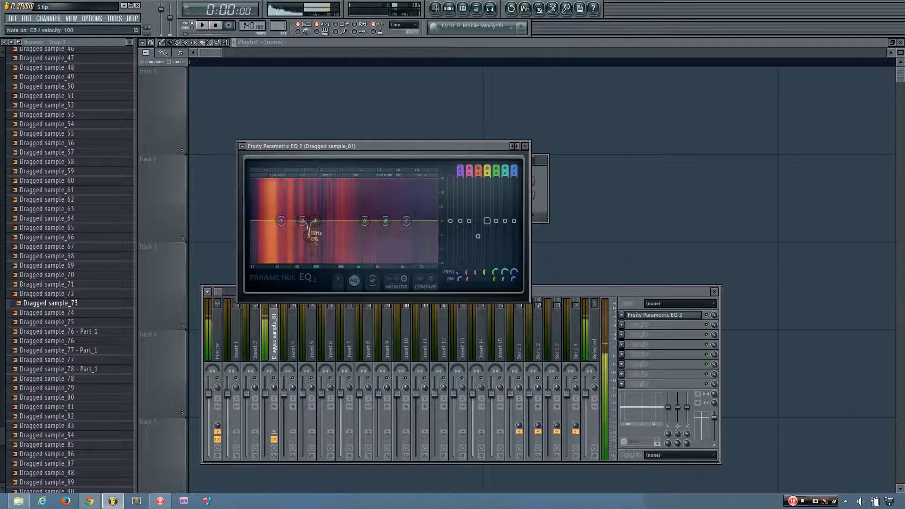
Cut EQ band 4 slightly, keeping its dip shallower than band 3's, and audition the sample.
left_click_drag(489, 219, 489, 232)
key("q")
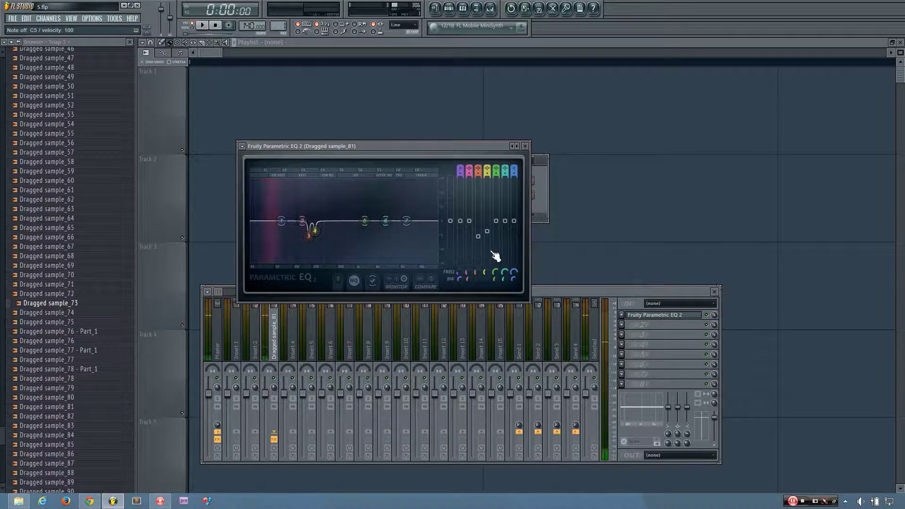
left_click_drag(486, 236, 487, 230)
key("q")
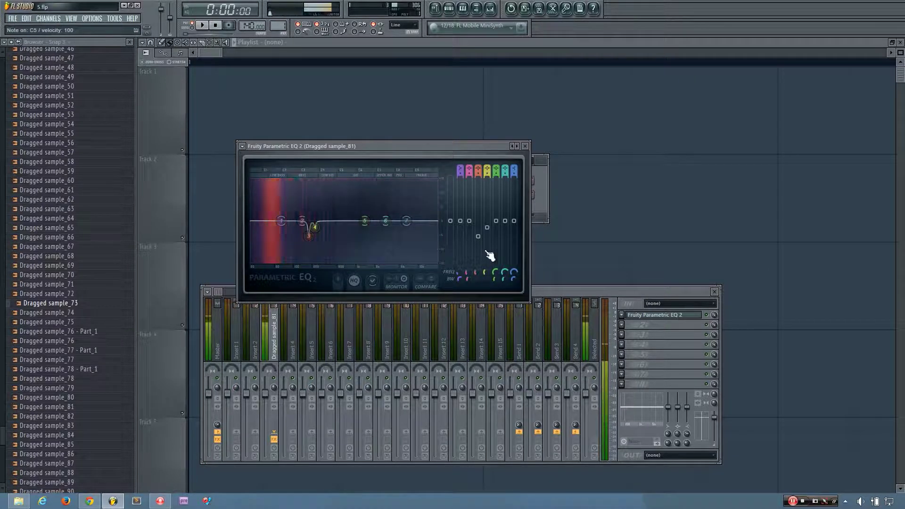
Compare the sample's sound with Fruity Parametric EQ 2 bypassed and enabled on the mixer track.
left_click(714, 321)
key("q")
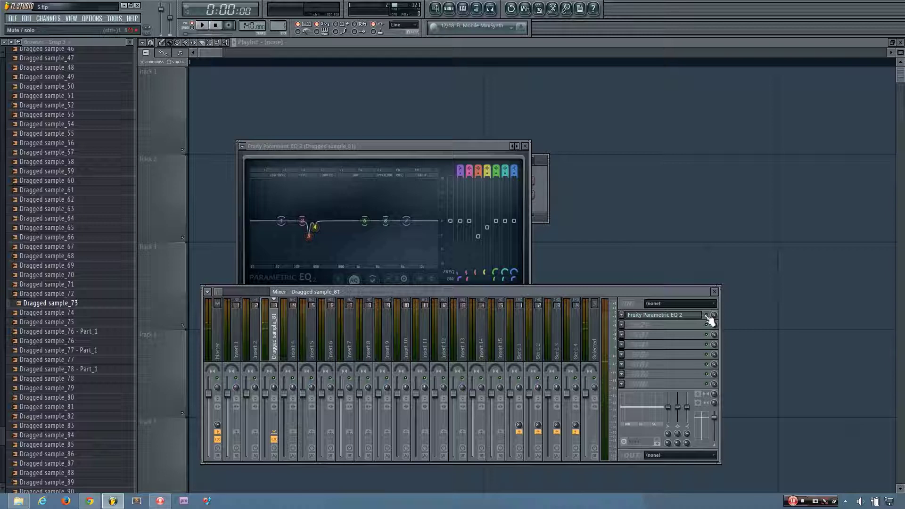
key("q")
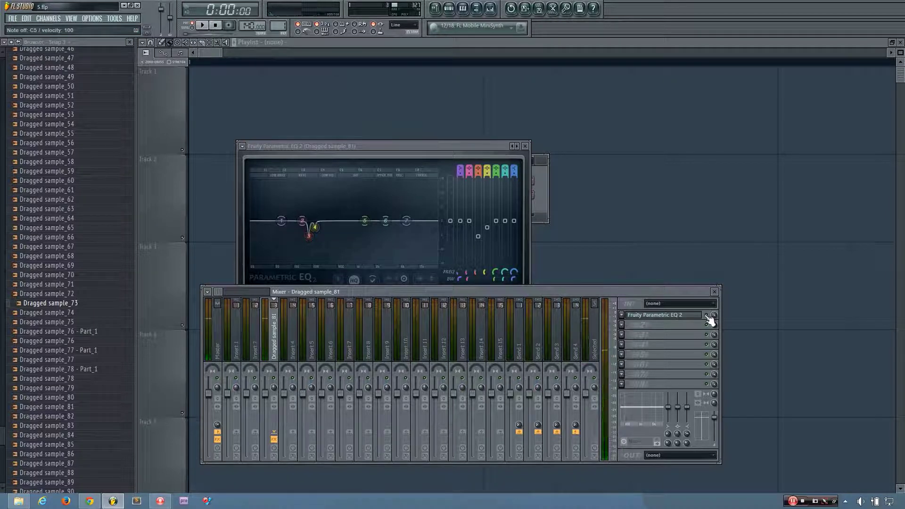
key("q")
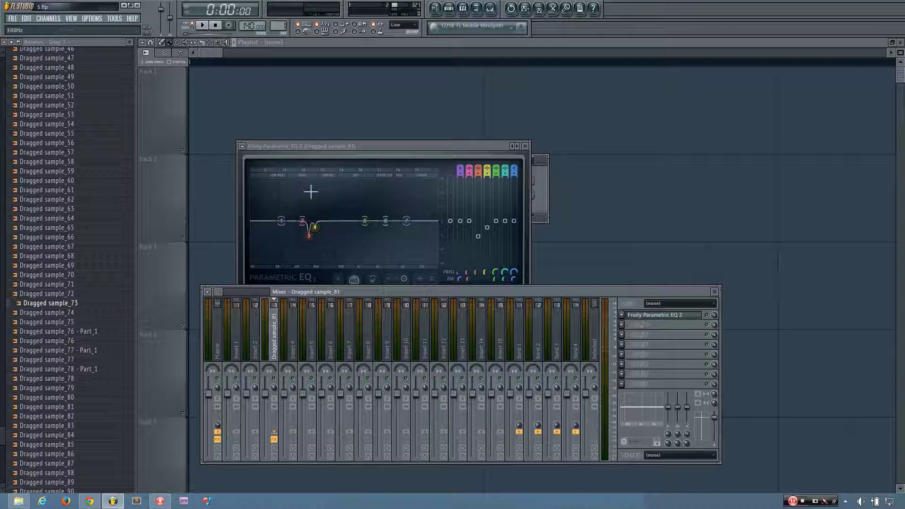
Move the EQ window clear of the mixer, try a broad band 5 boost at about 185 Hz, reset its level, and audition other notes.
left_click_drag(377, 146, 357, 124)
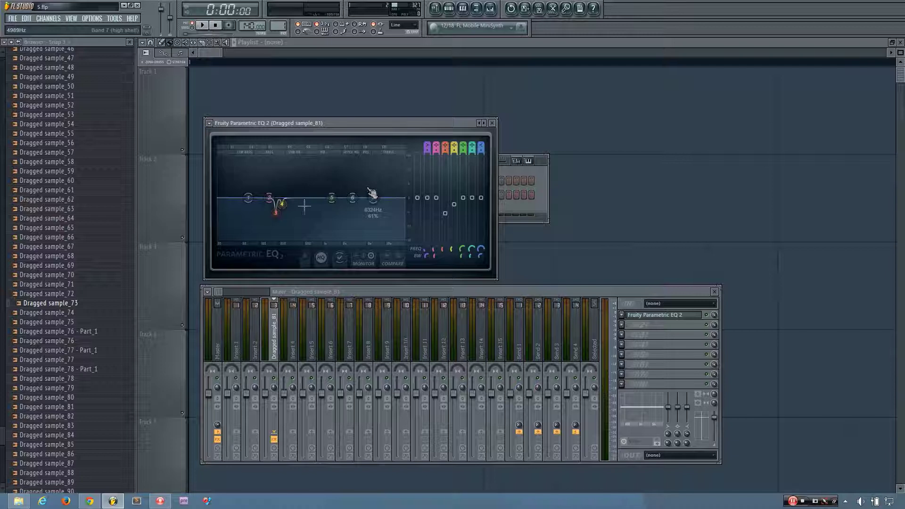
left_click_drag(332, 198, 277, 171)
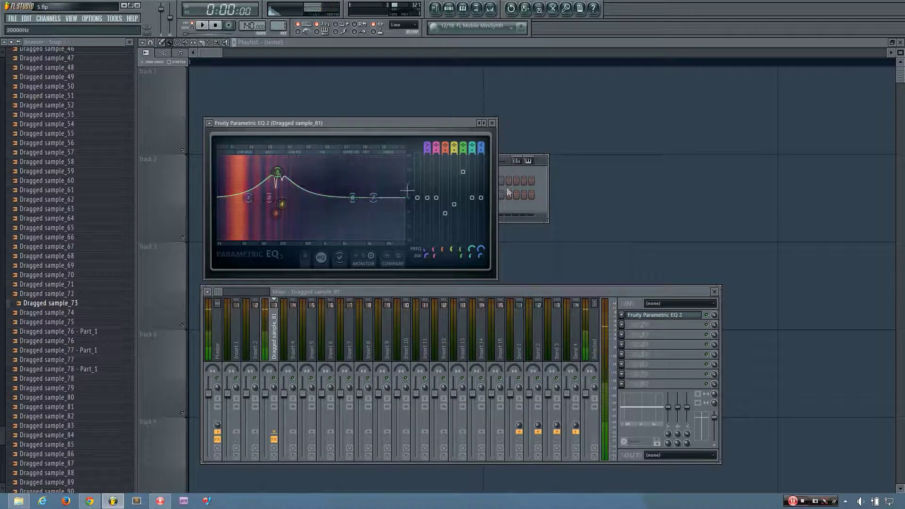
left_click(464, 180, "alt")
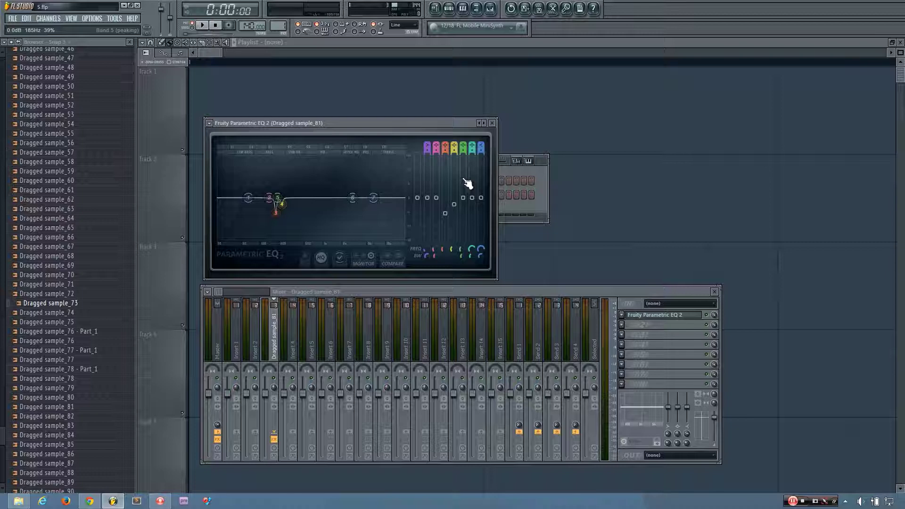
key("v")
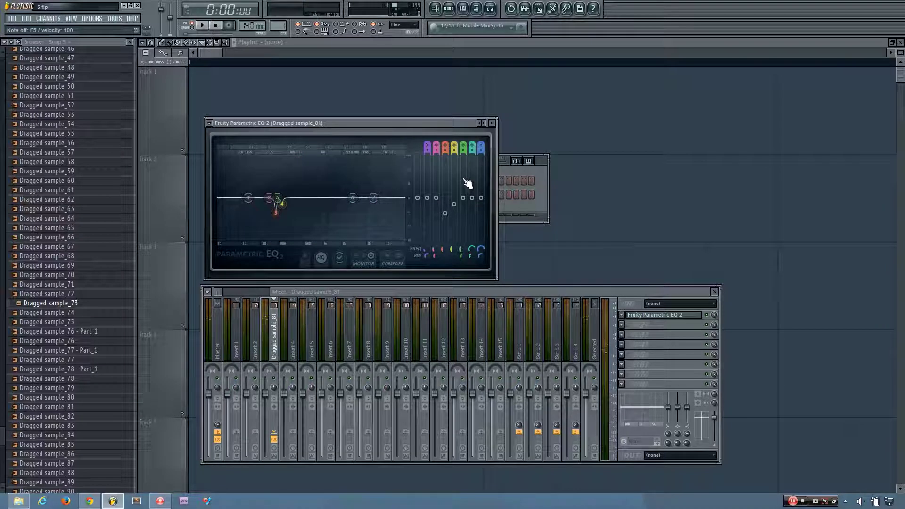
key("z")
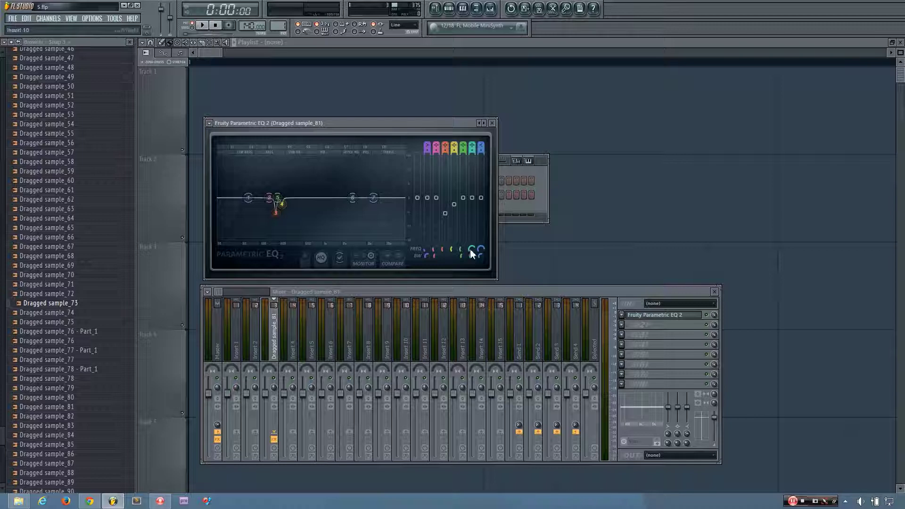
Bring the channel rack to the front and load Fruity Fast Dist into the second effect slot of the Dragged sample_81 track.
left_click(514, 205)
left_click_drag(446, 160, 456, 166)
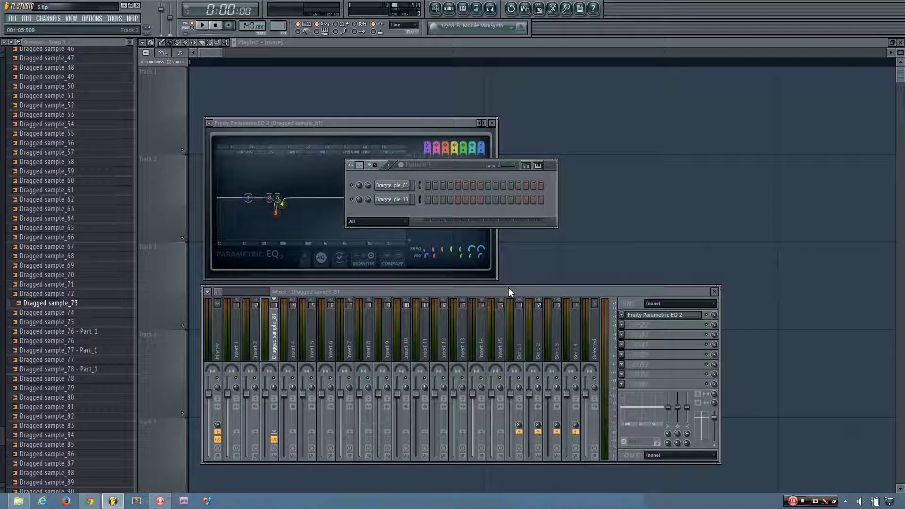
left_click(623, 325)
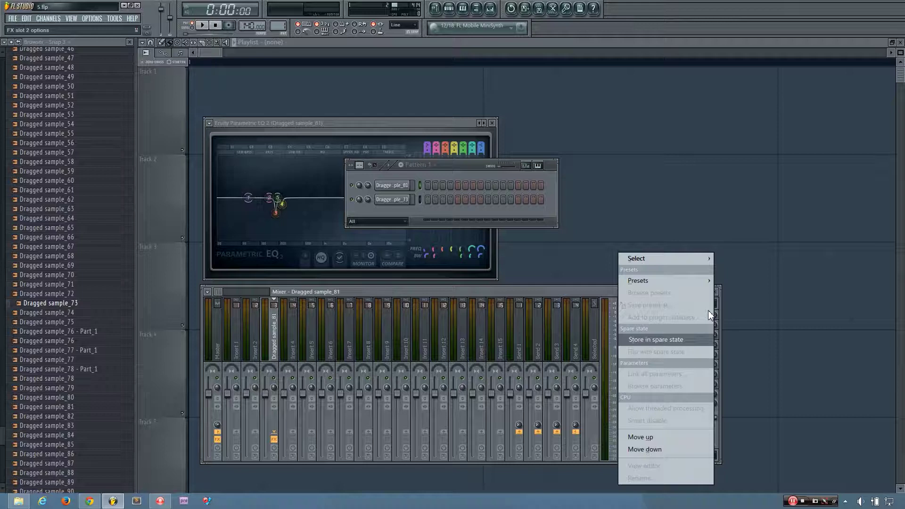
left_click(769, 294)
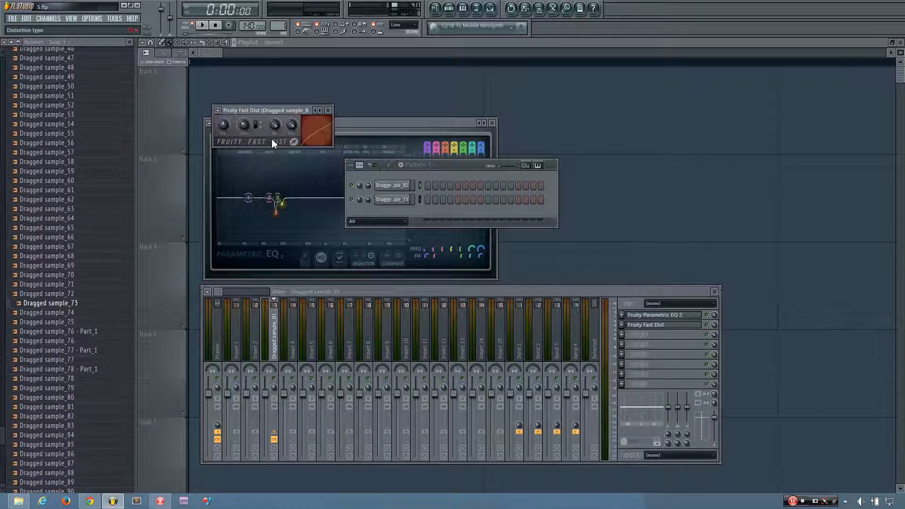
Audition the sample with Fruity Fast Dist active on the mixer track.
key("z")
key("z")
key("z")
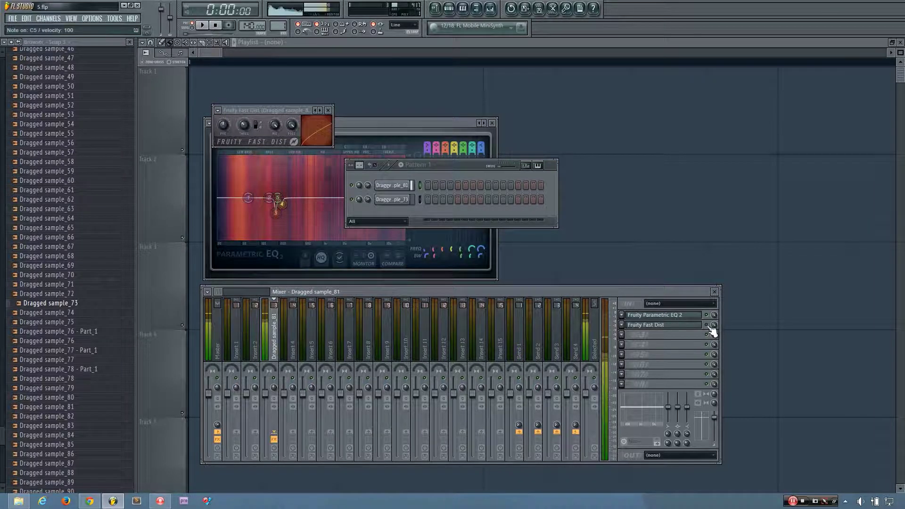
Reopen Fruity Parametric EQ 2, audition the sample, try a broad band 6 cut at about 249 Hz, and reset that band's level.
left_click(686, 315)
left_click(687, 315)
key("z")
key("z")
key("z")
left_click_drag(354, 200, 285, 213)
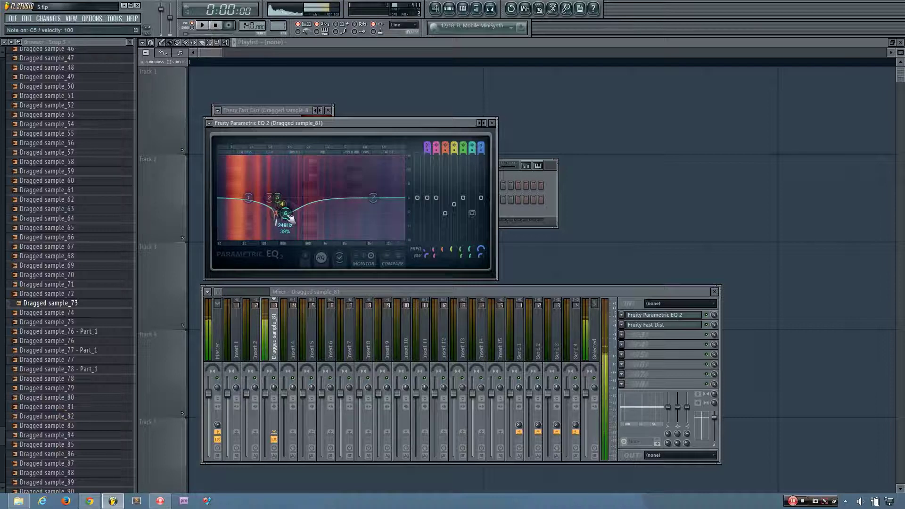
left_click(475, 219, "alt")
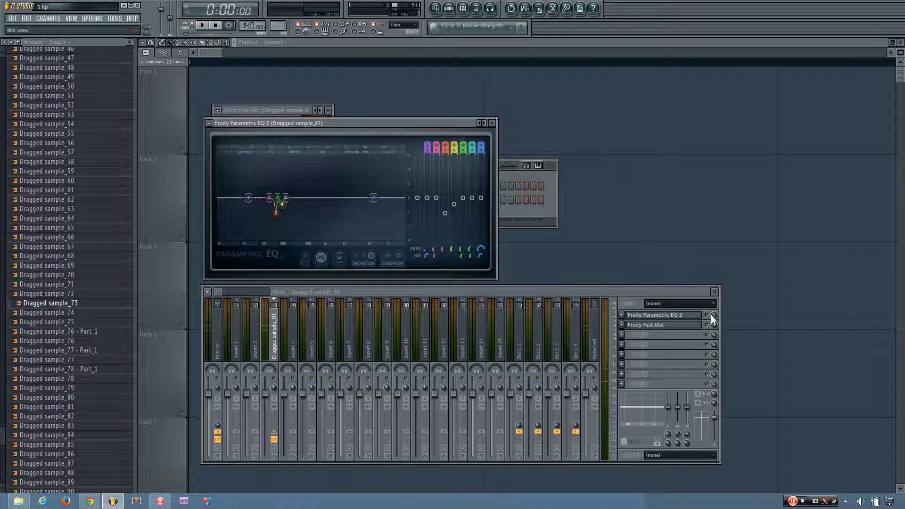
Bring up the Fruity Fast Dist window and lower its threshold so the distortion curve flattens.
left_click(679, 329)
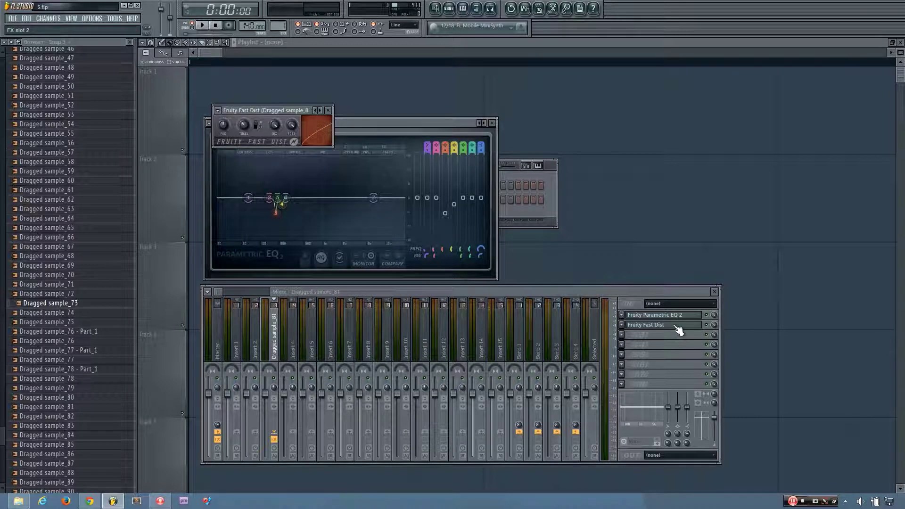
left_click(707, 326)
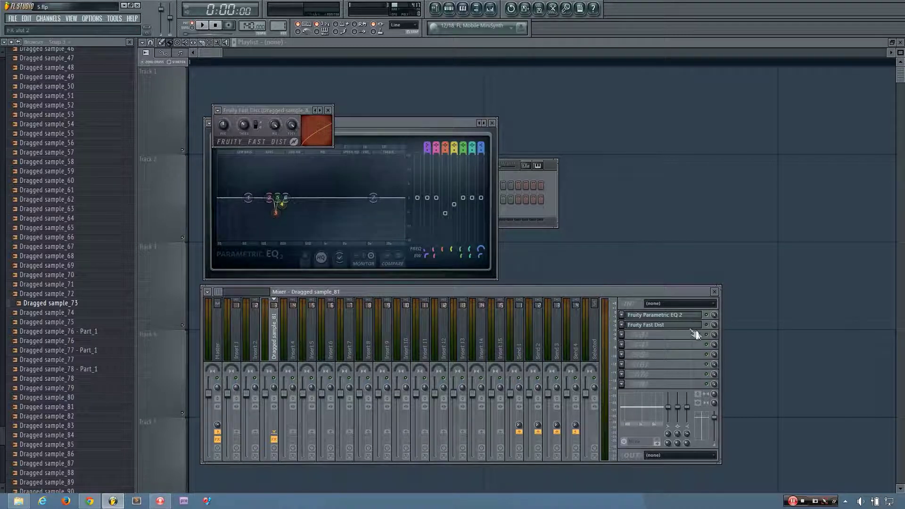
left_click(685, 329)
left_click(686, 329)
left_click(248, 126, "alt")
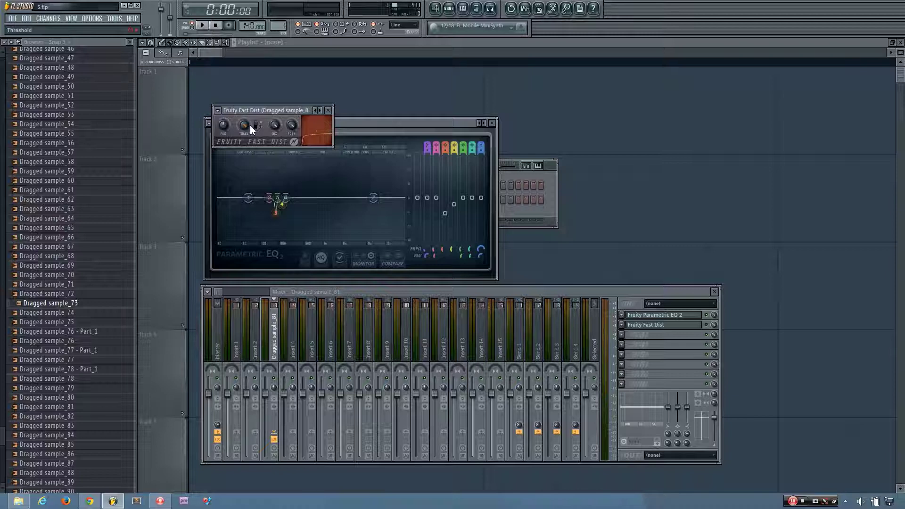
Toggle Fruity Fast Dist on the track, play a test note, and move the mixer slightly up over the EQ window.
left_click(707, 325)
key("q")
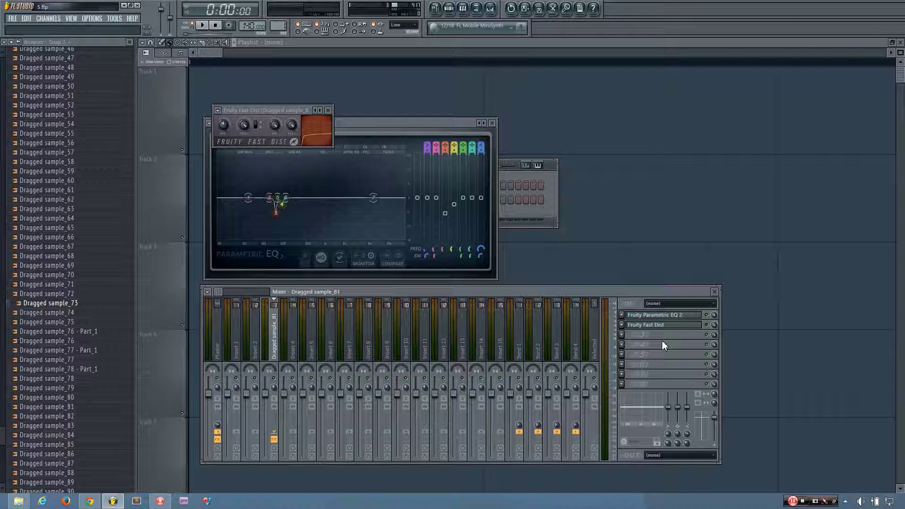
left_click_drag(662, 341, 672, 325)
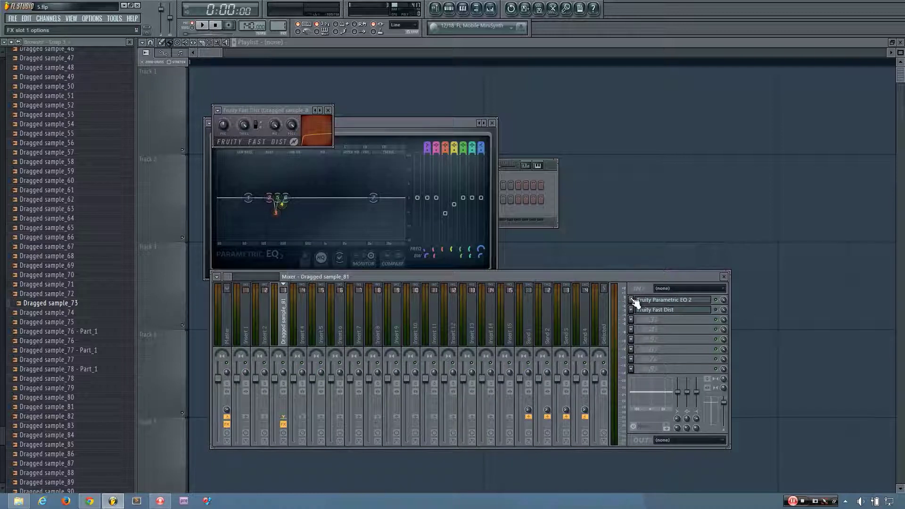